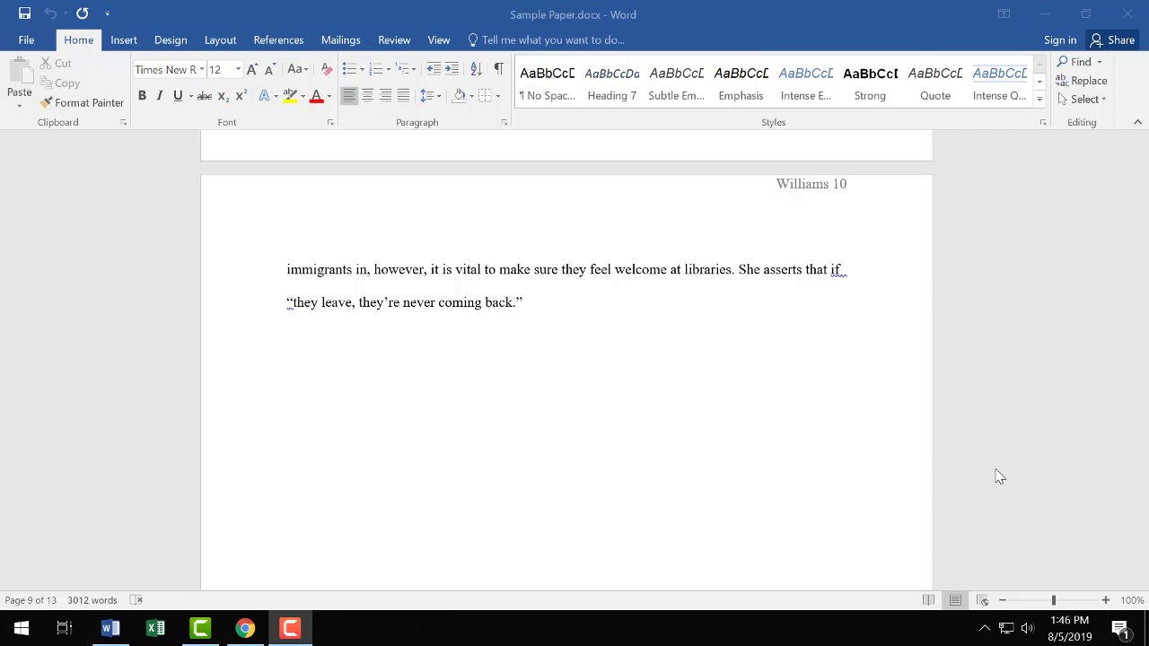
Place the cursor right after “they leave, they’re never coming back.” at the paper's end.
click(580, 296)
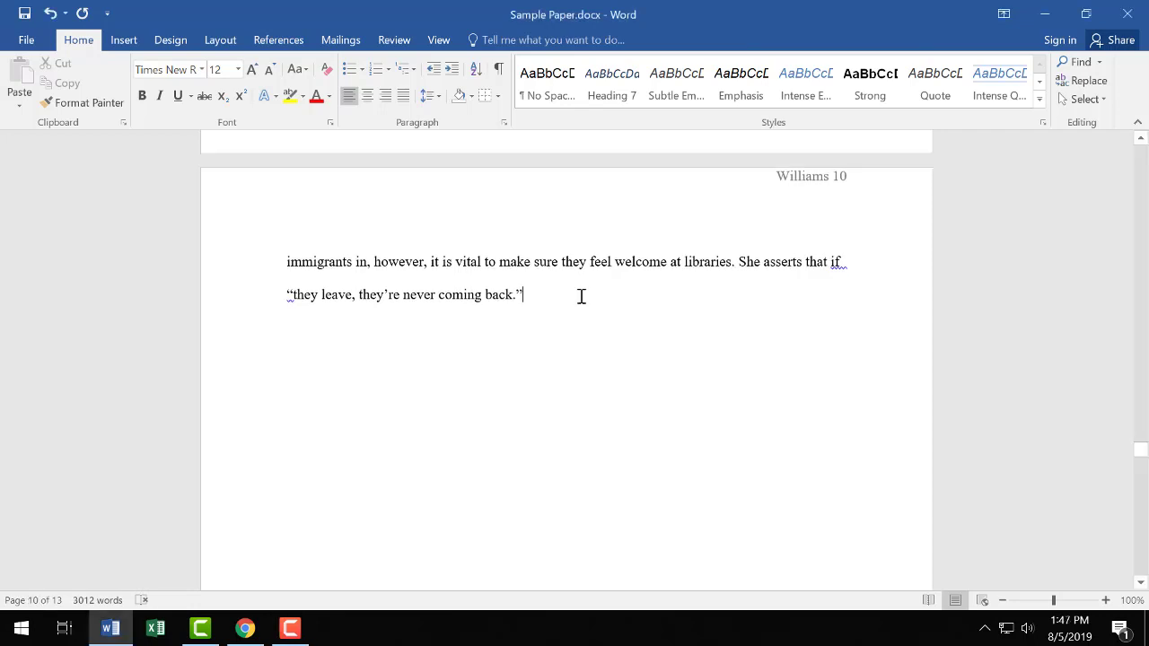
scroll(604, 333, down, 5)
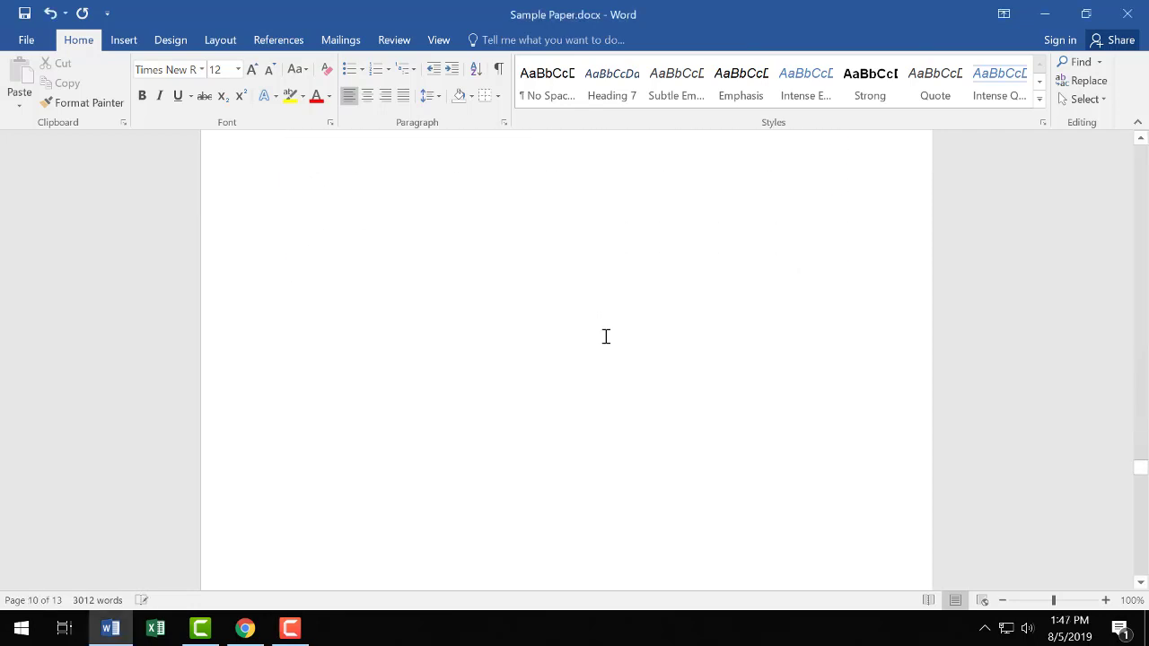
scroll(605, 337, down, 3)
scroll(606, 336, up, 5)
scroll(606, 337, up, 2)
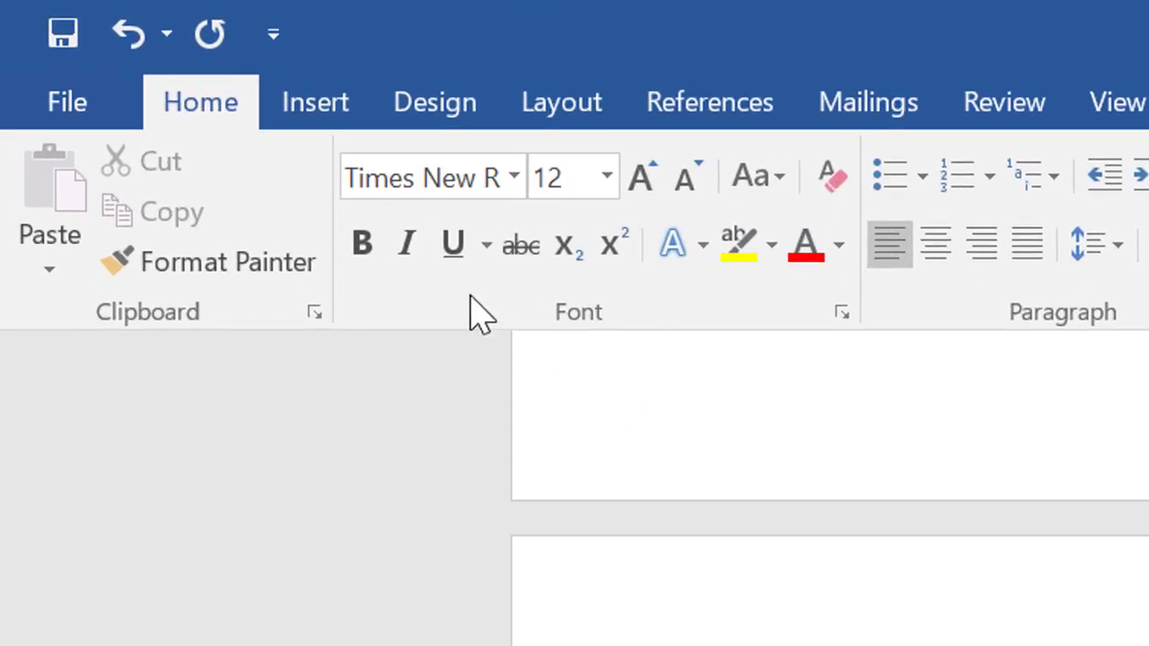
Insert a blank page after the paper's final text from the Insert tab.
click(314, 107)
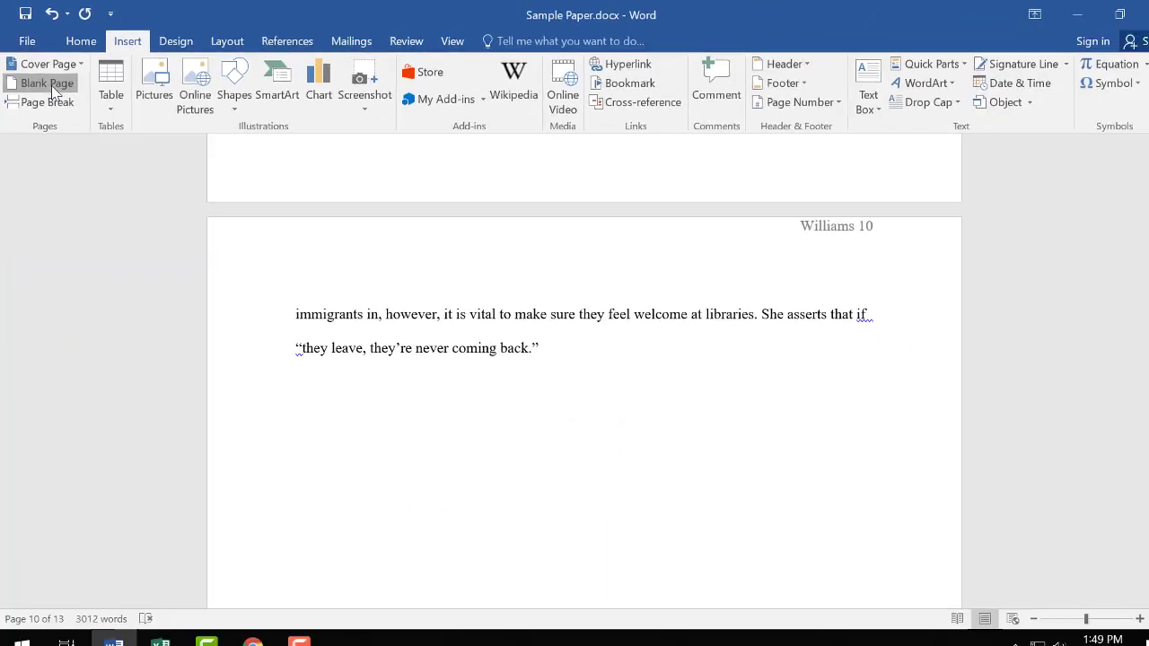
click(129, 217)
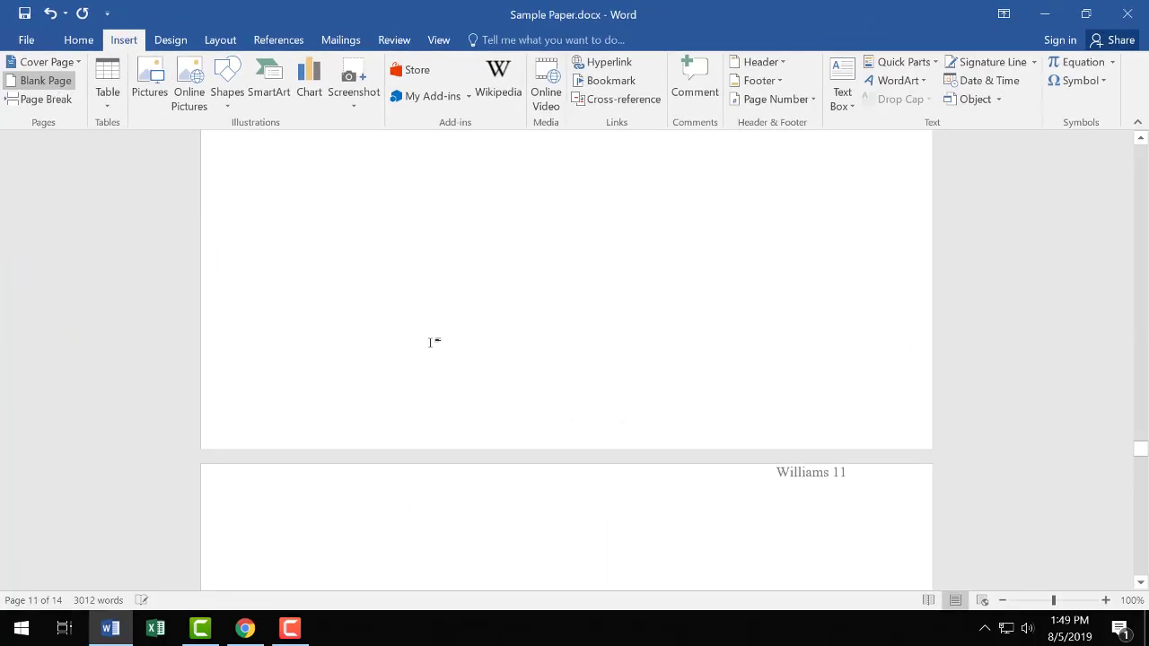
scroll(576, 365, down, 5)
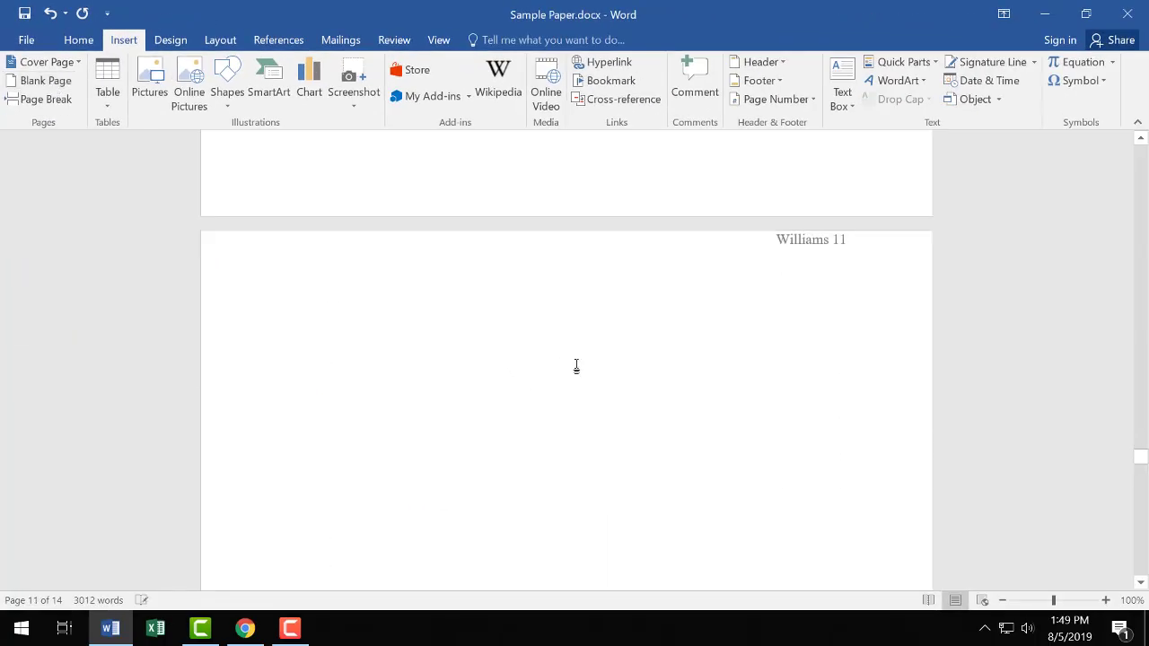
scroll(576, 365, down, 2)
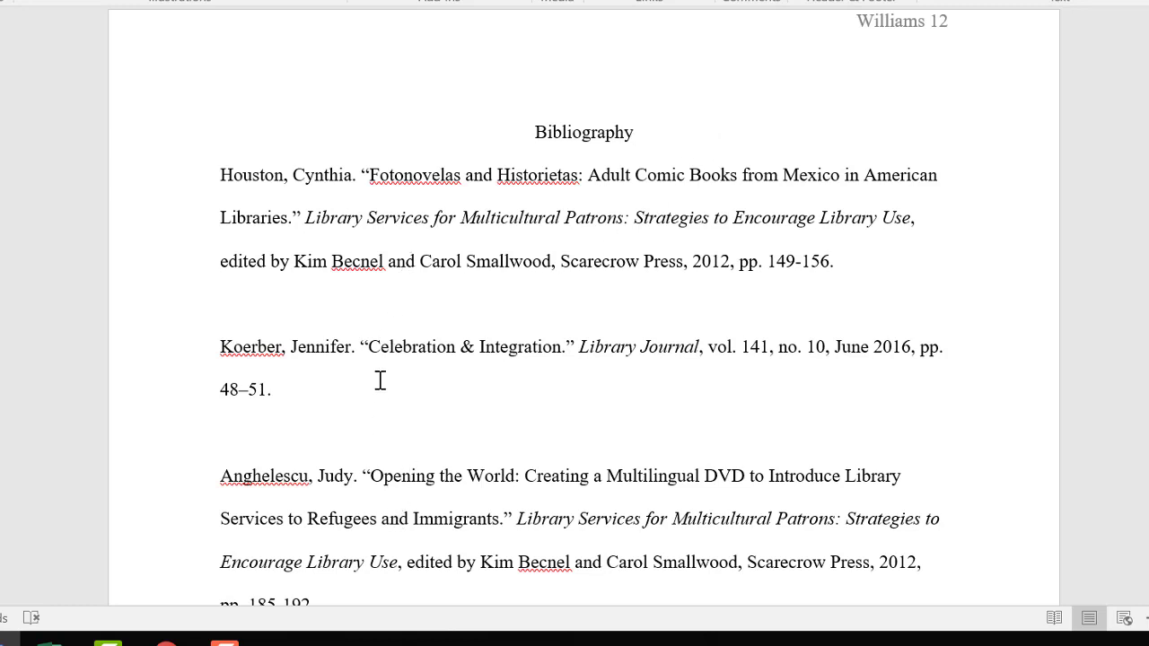
Select the whole Anghelescu entry and cut it from the bibliography.
scroll(410, 422, down, 3)
scroll(394, 437, down, 2)
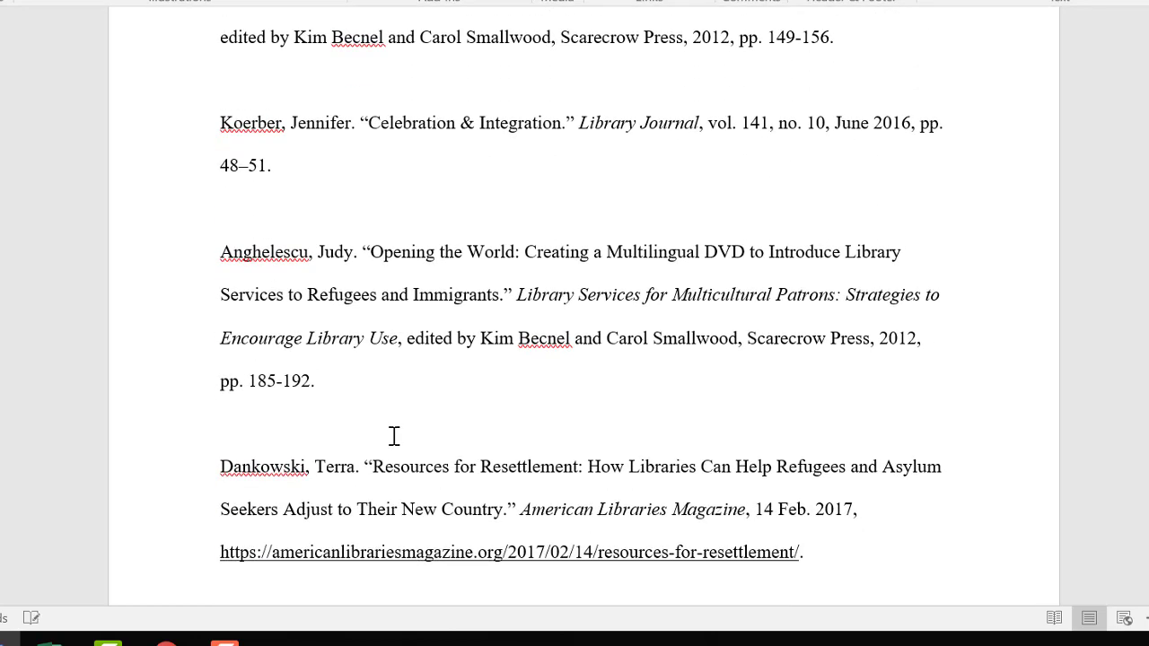
scroll(395, 439, up, 5)
scroll(405, 428, down, 1)
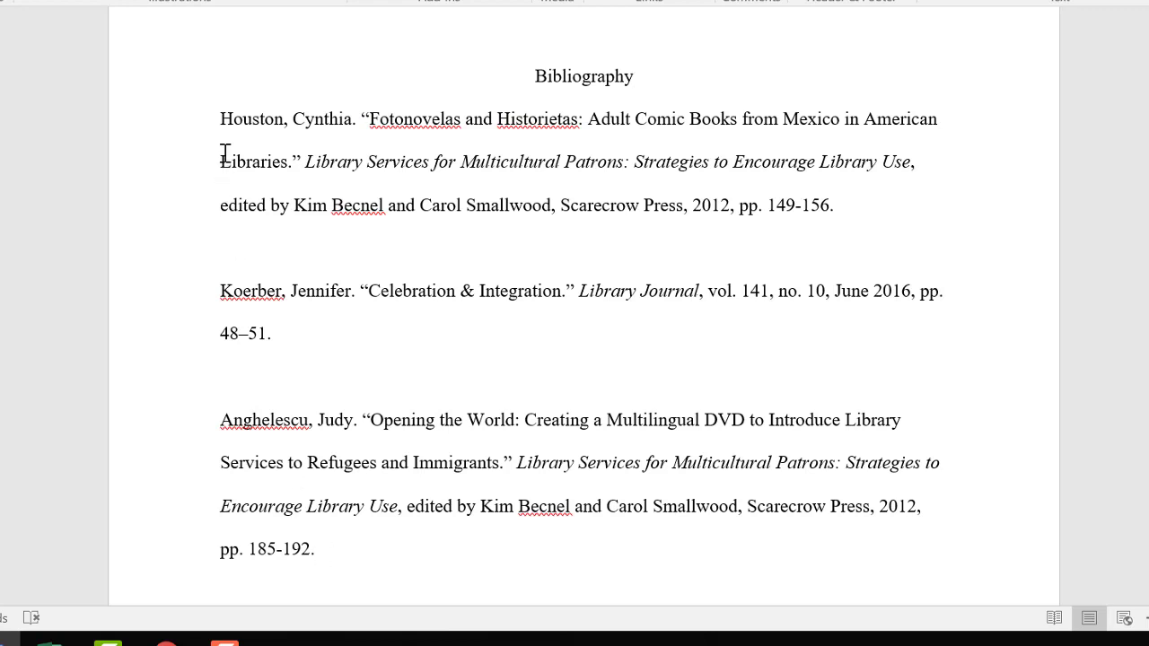
click(328, 548)
drag(329, 549, 210, 425)
key(ctrl+c)
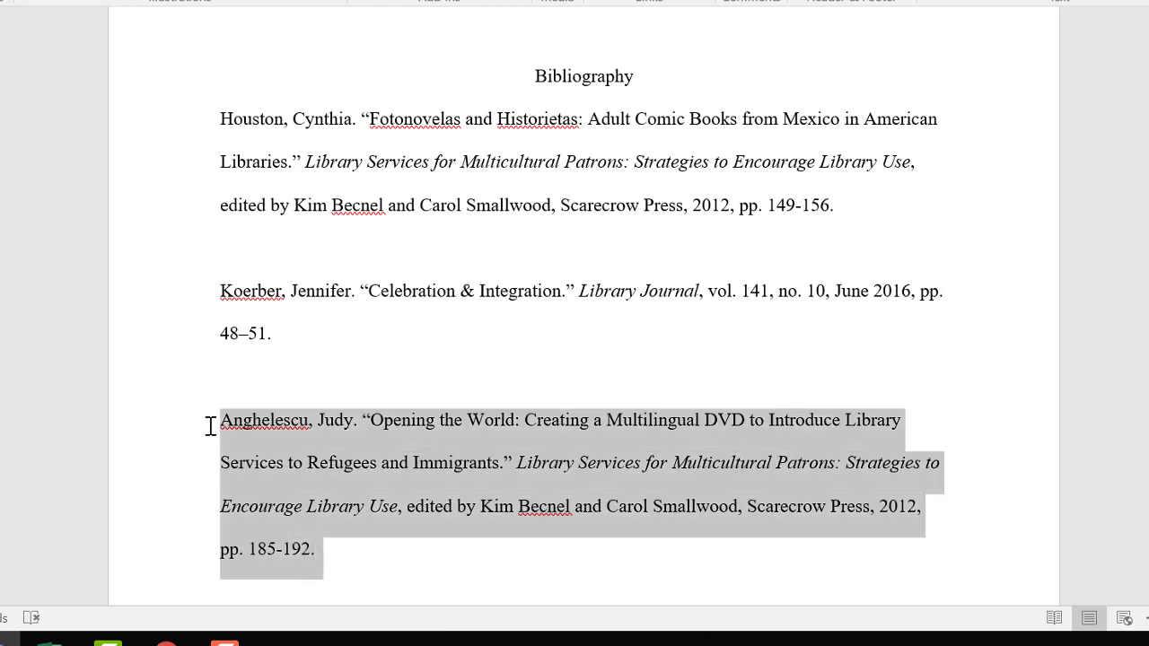
right_click(458, 458)
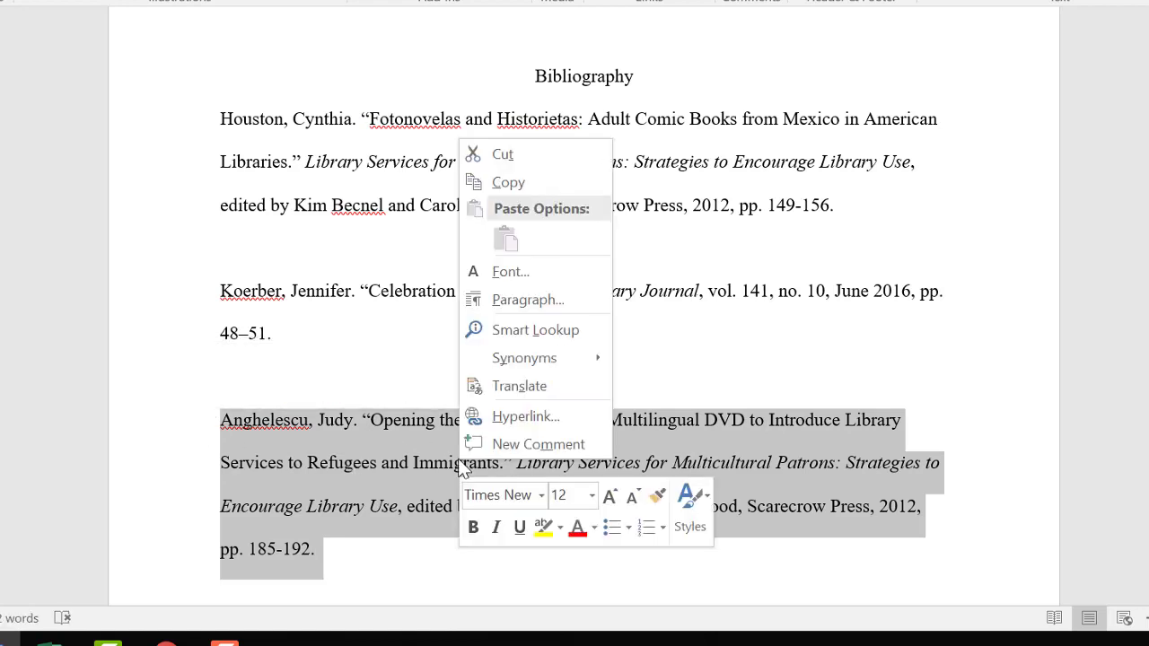
click(513, 149)
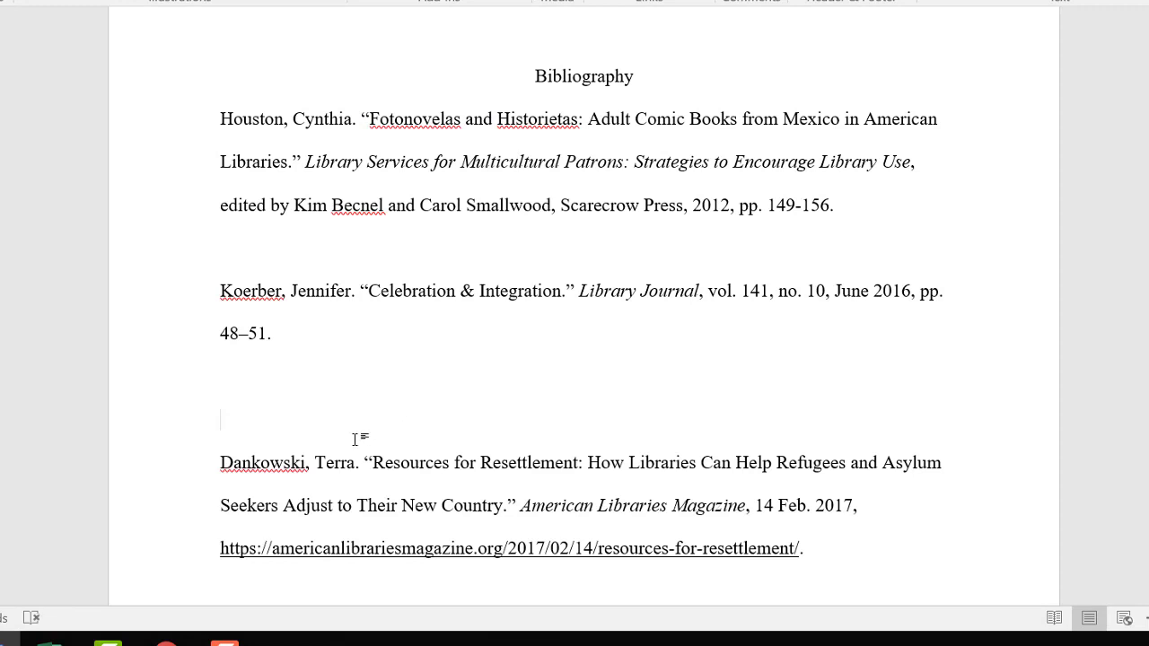
Paste the Anghelescu entry on a new line above Houston, keeping source formatting.
click(222, 118)
key(Return)
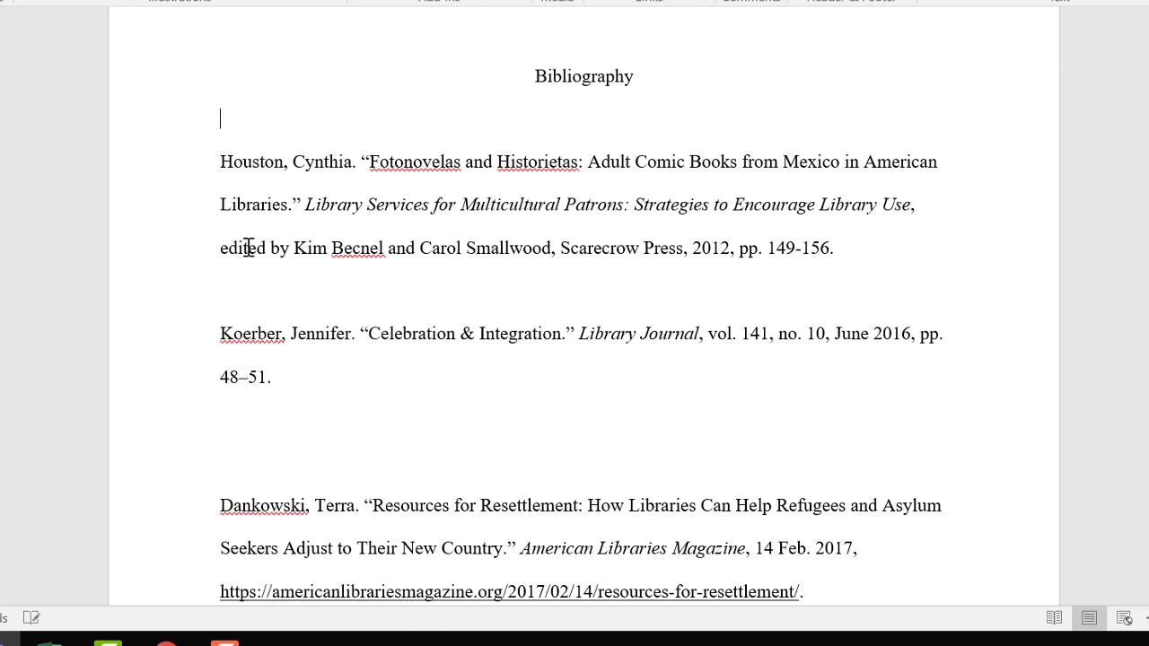
right_click(290, 114)
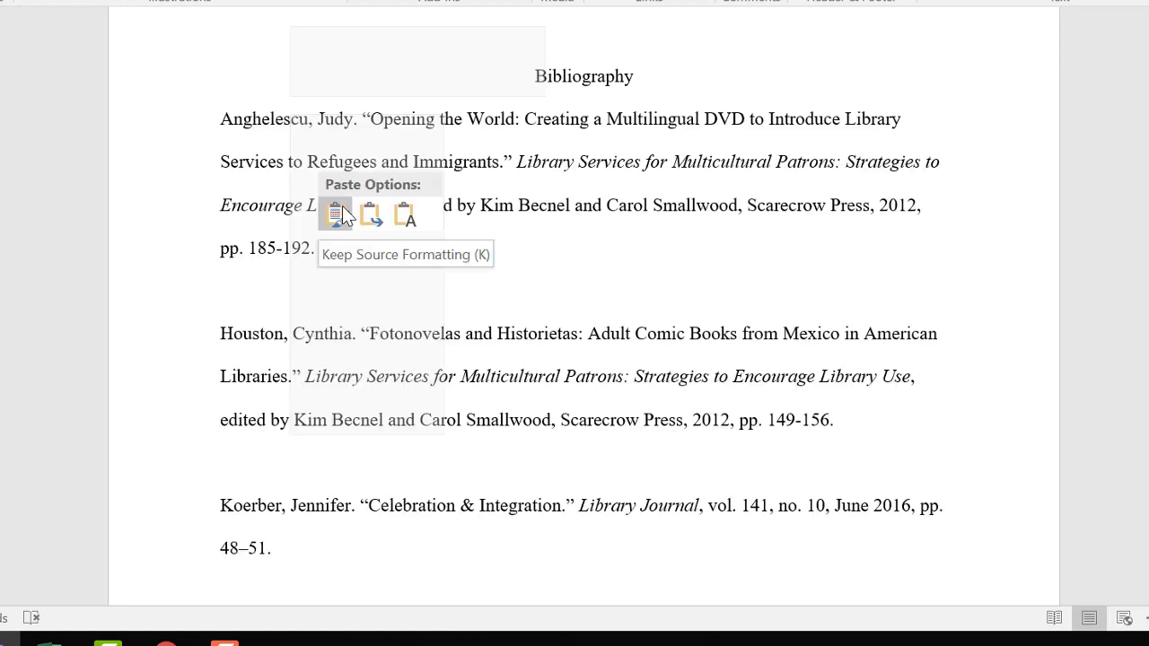
click(336, 214)
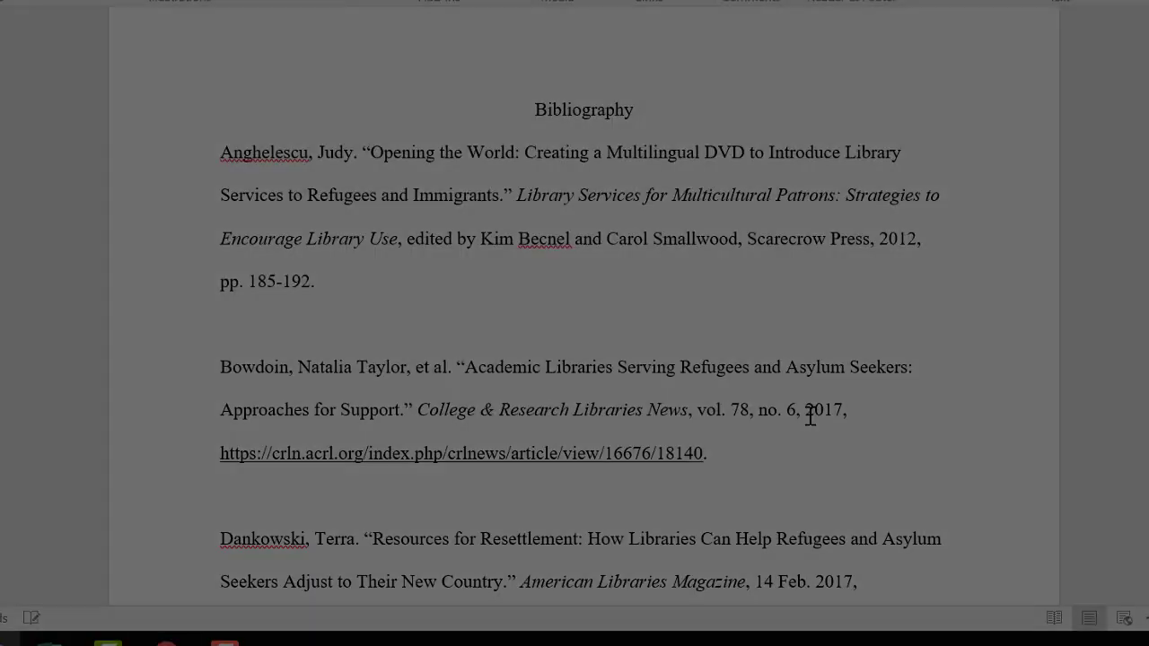
scroll(810, 416, down, 4)
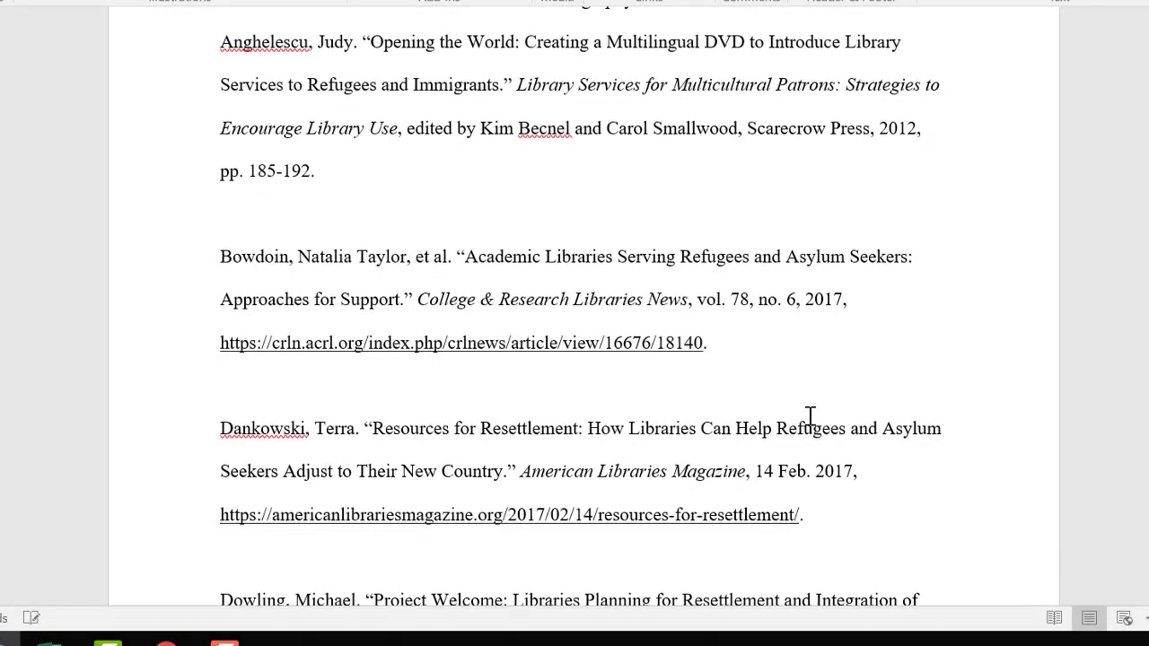
scroll(810, 416, down, 1)
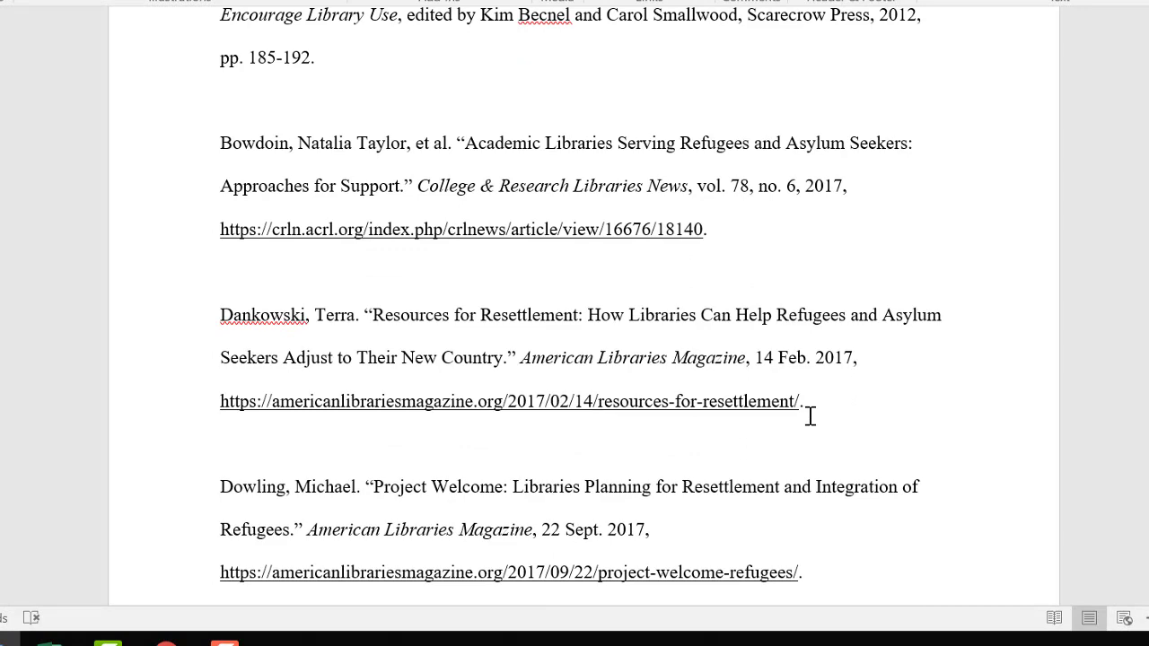
scroll(810, 416, down, 5)
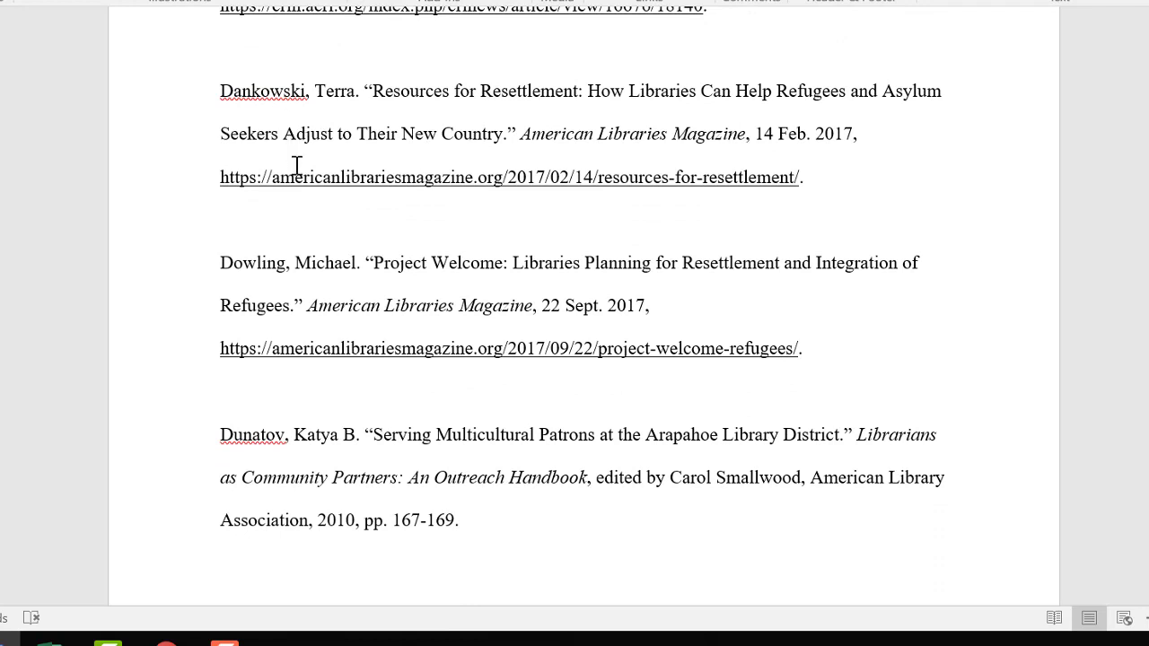
click(243, 90)
click(248, 265)
click(245, 435)
click(244, 93)
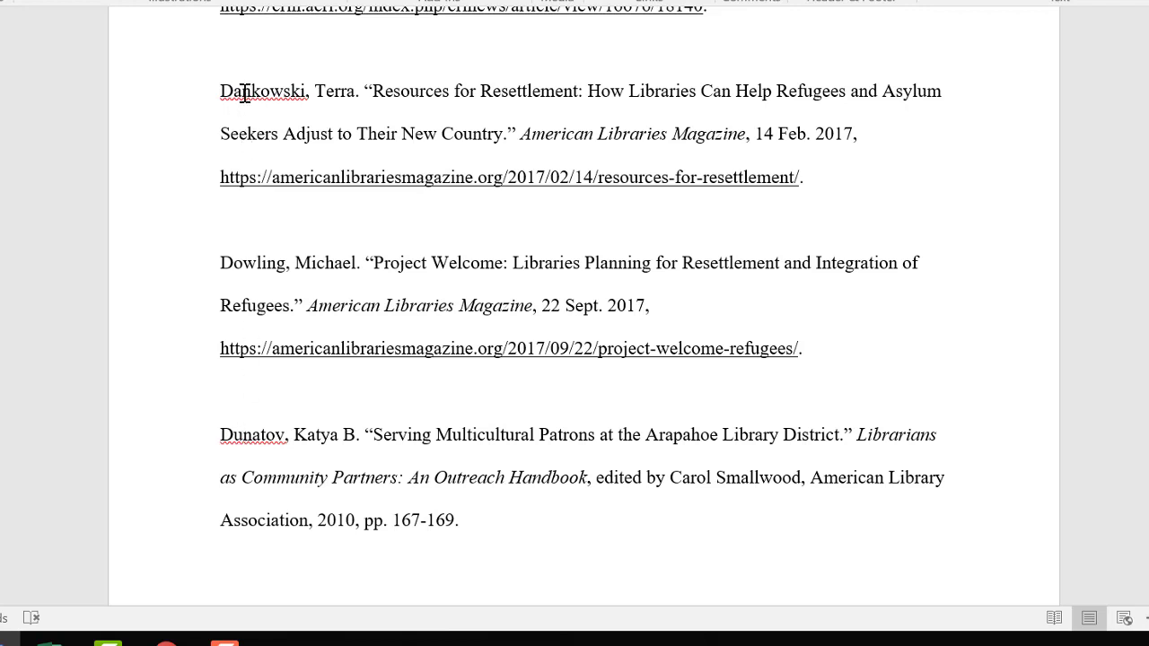
click(243, 263)
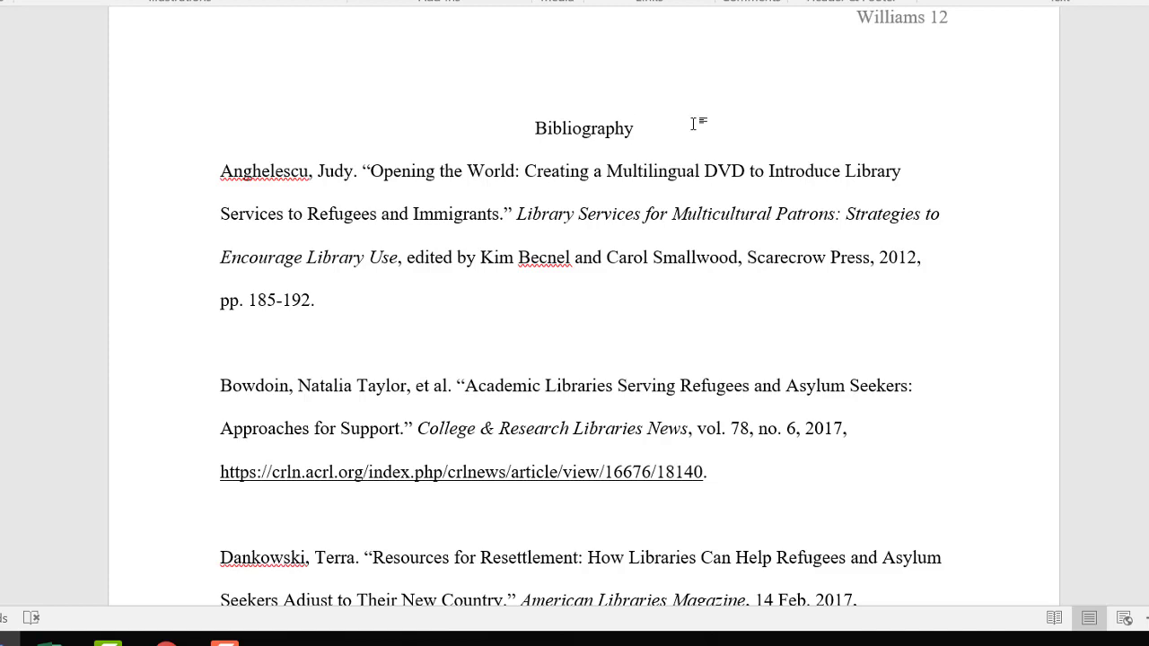
Delete the blank lines after the Anghelescu and Bowdoin entries.
click(408, 345)
click(380, 512)
key(BackSpace)
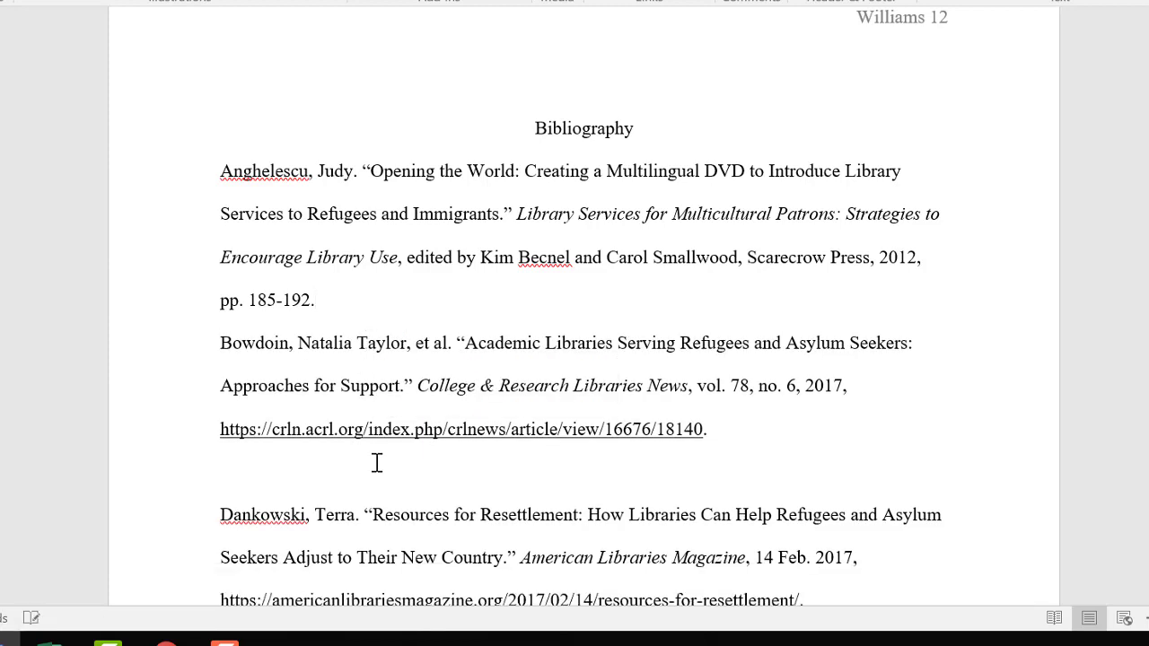
click(357, 466)
key(BackSpace)
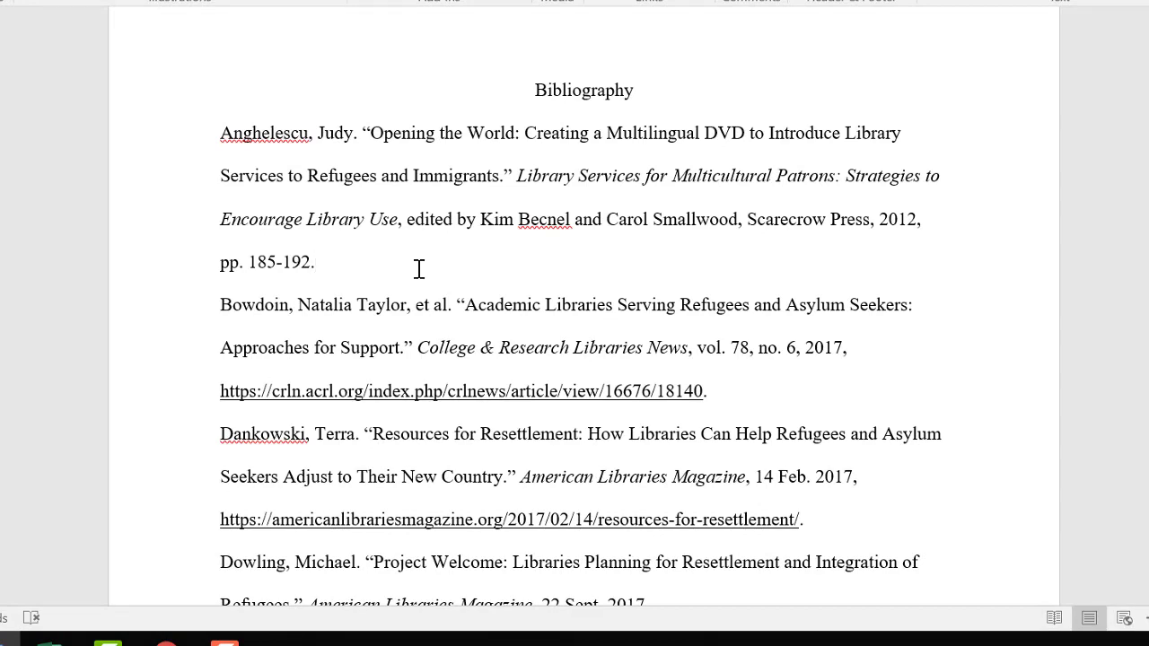
Select all bibliography entries from Anghelescu through Morehart.
scroll(530, 287, down, 15)
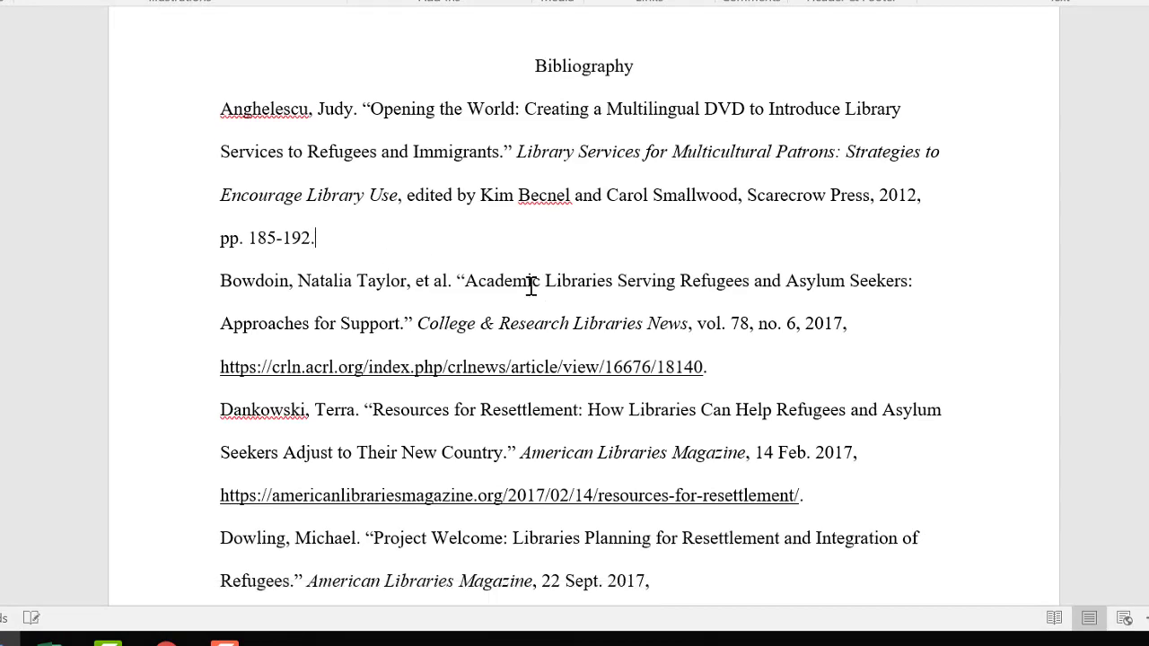
scroll(529, 287, down, 5)
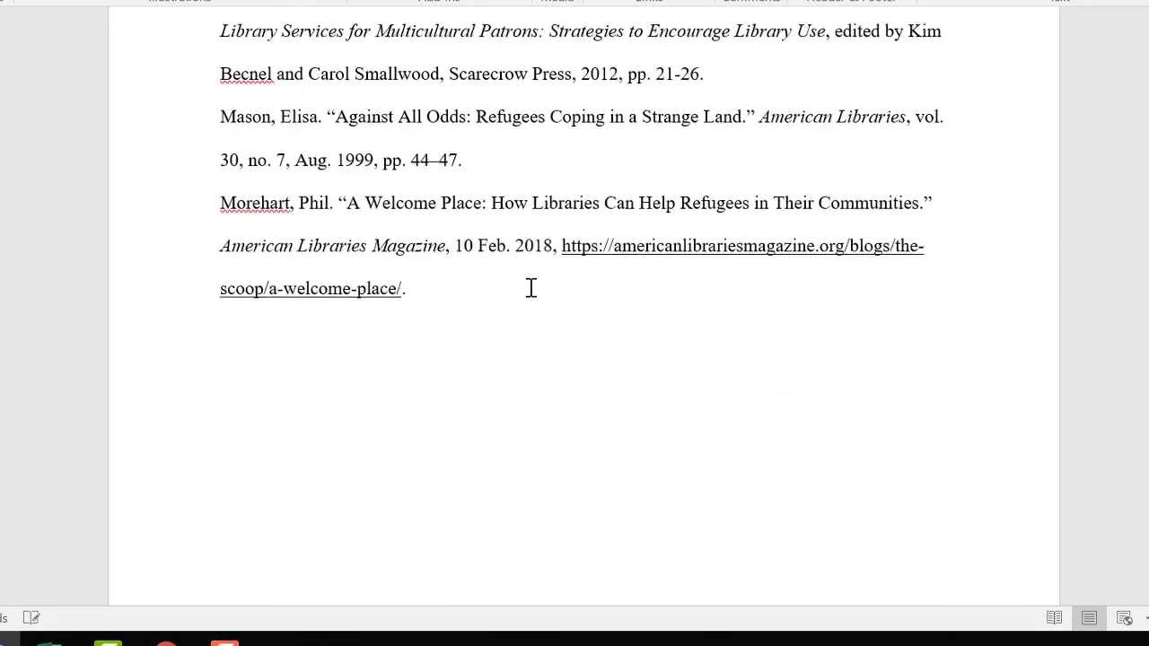
drag(414, 244, 218, 442)
Open the Paragraph settings dialog from the Home tab for the selected entries.
scroll(795, 402, down, 2)
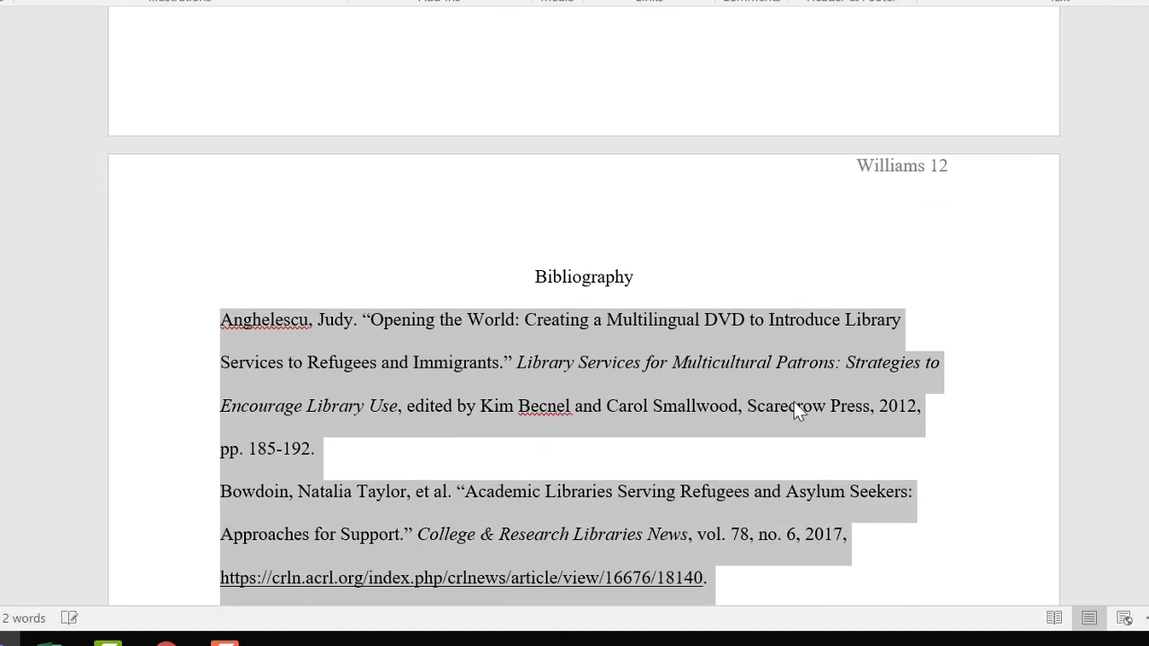
scroll(794, 401, down, 2)
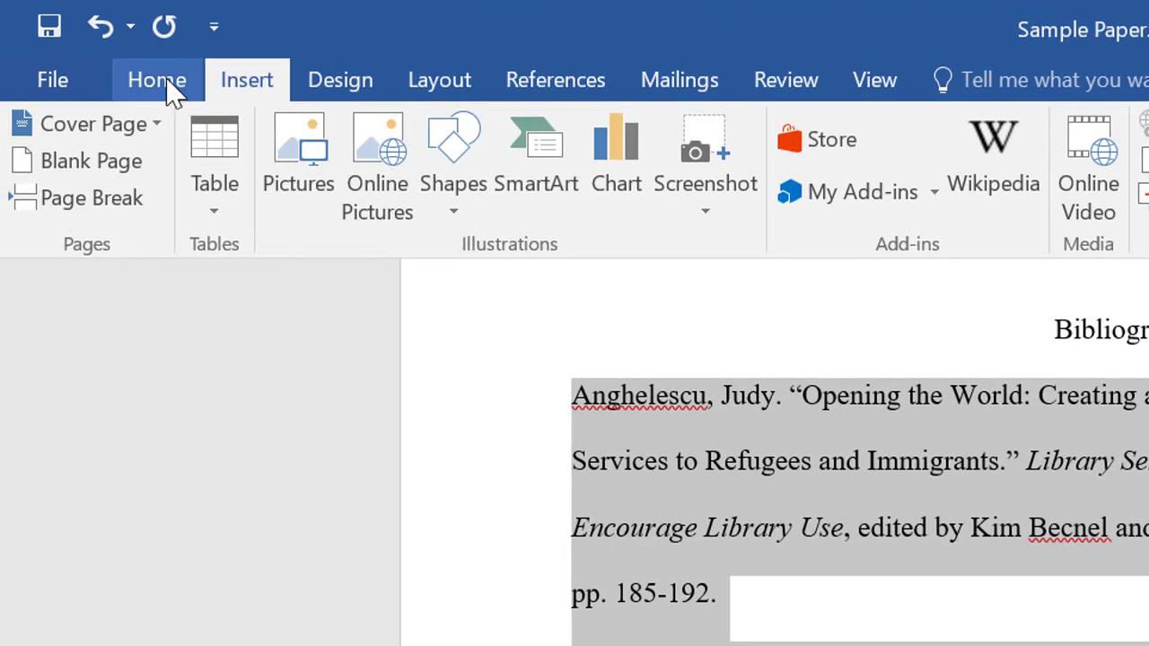
click(157, 81)
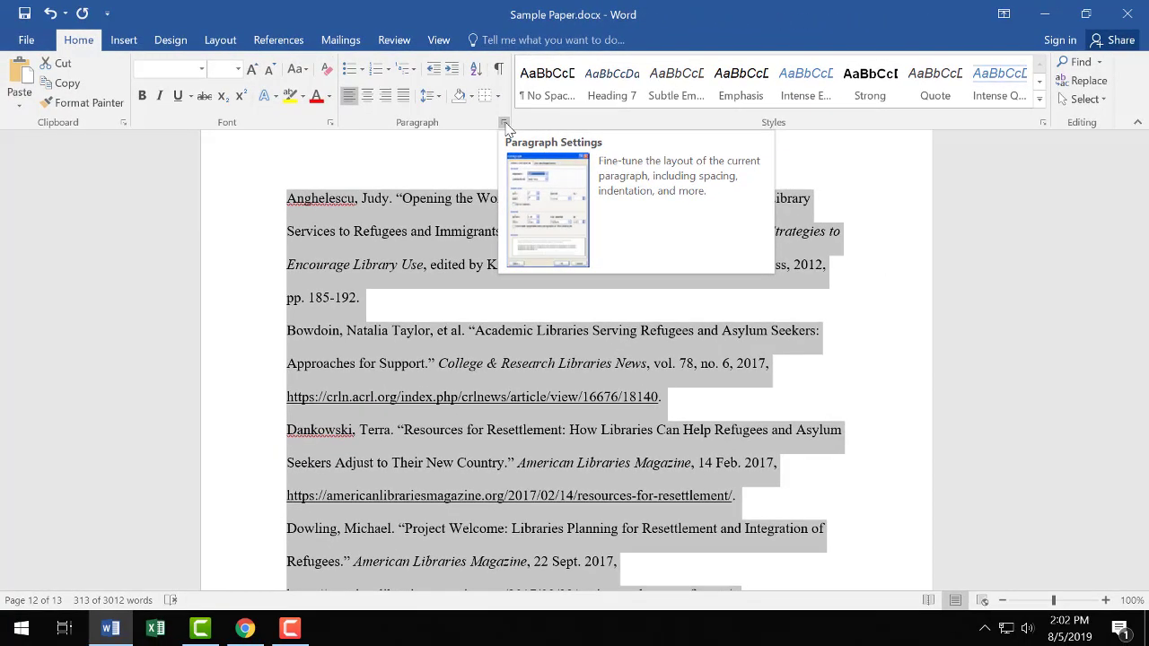
click(774, 245)
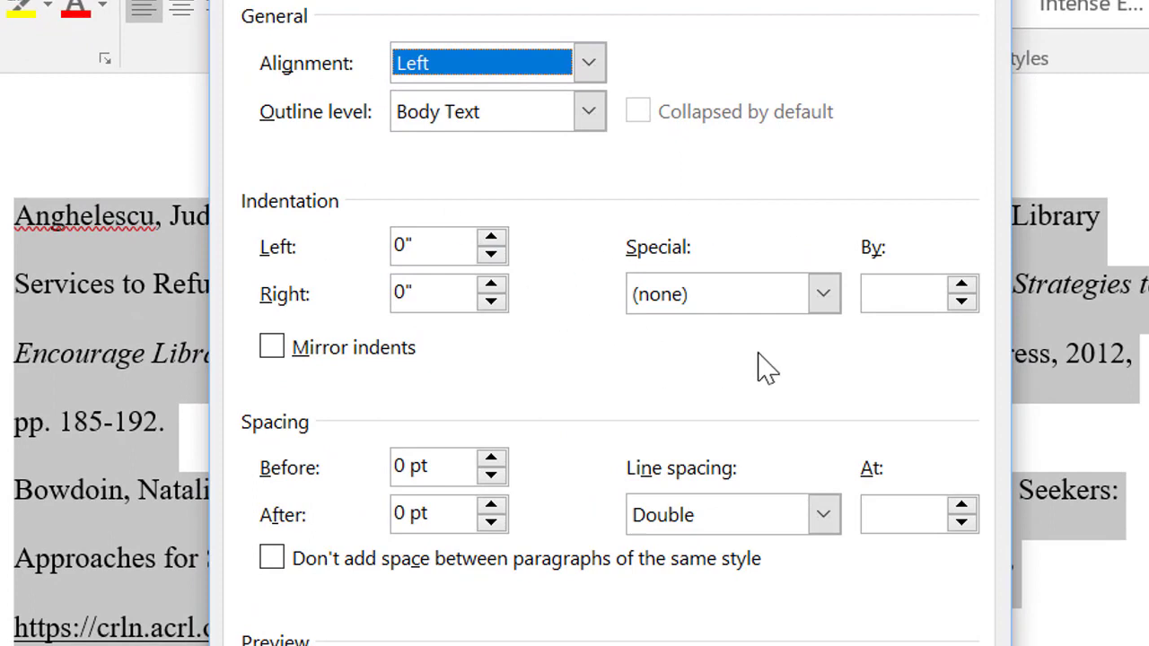
Set the Special indent to Hanging 0.5" with double spacing and apply it.
click(824, 294)
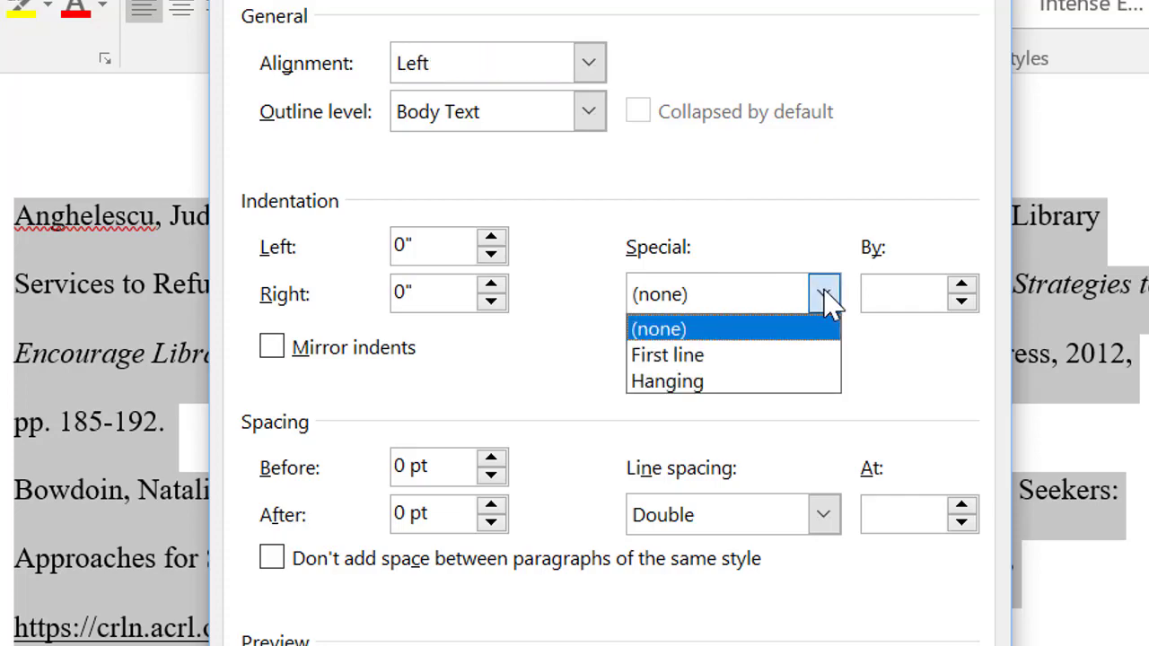
click(685, 381)
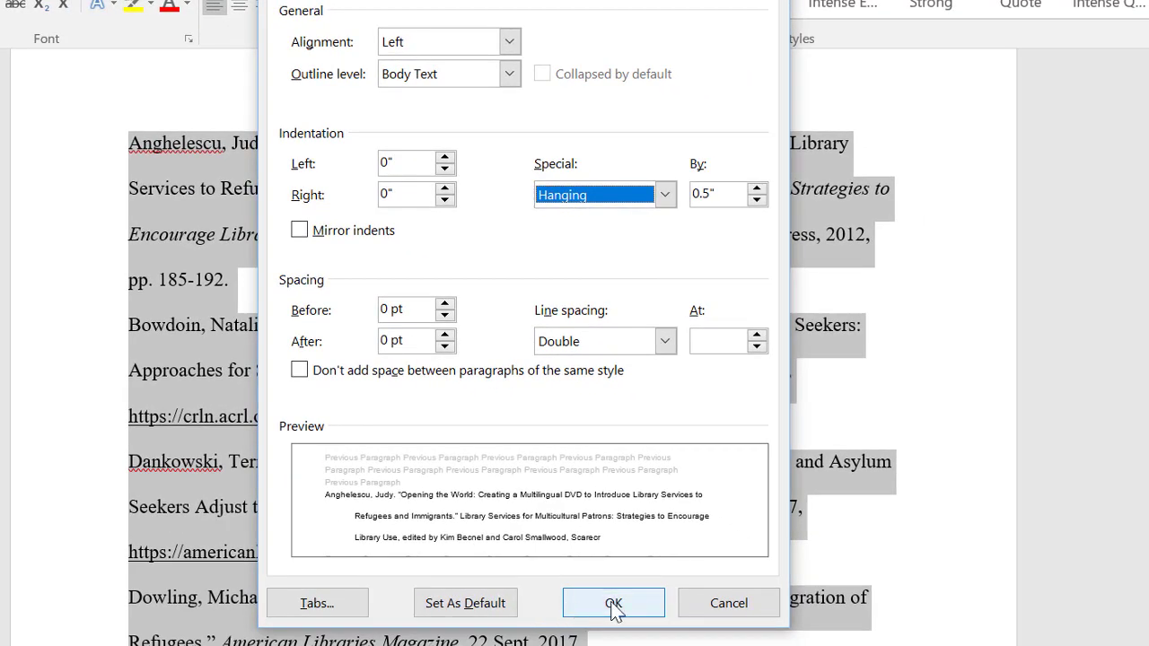
click(613, 603)
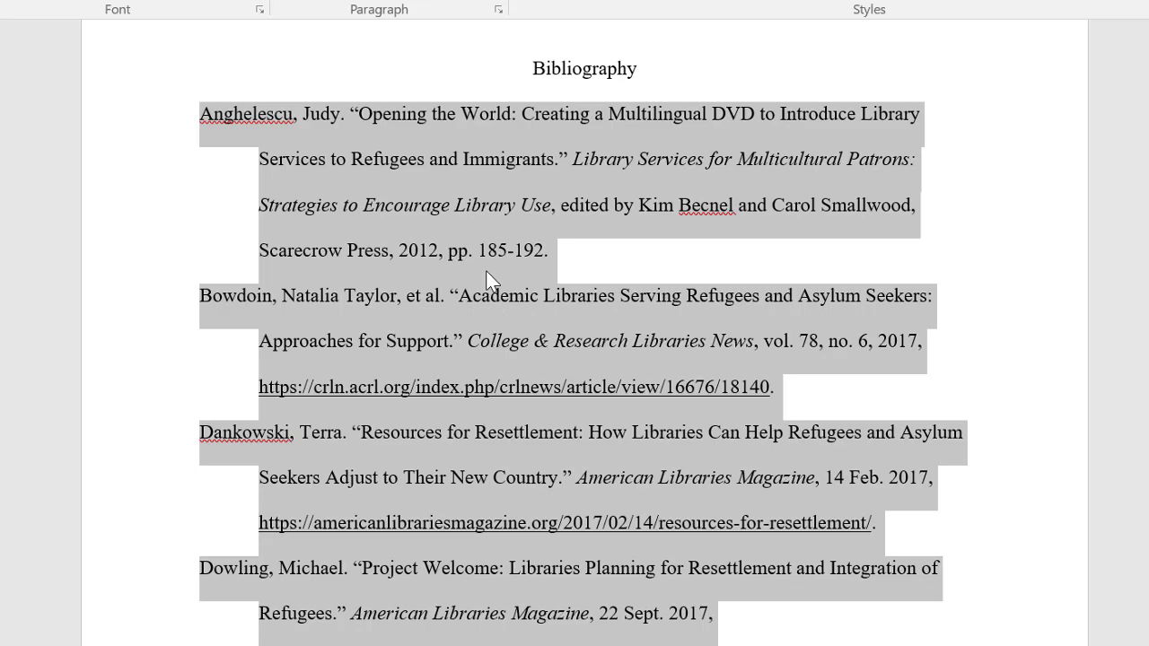
scroll(476, 245, down, 3)
click(687, 130)
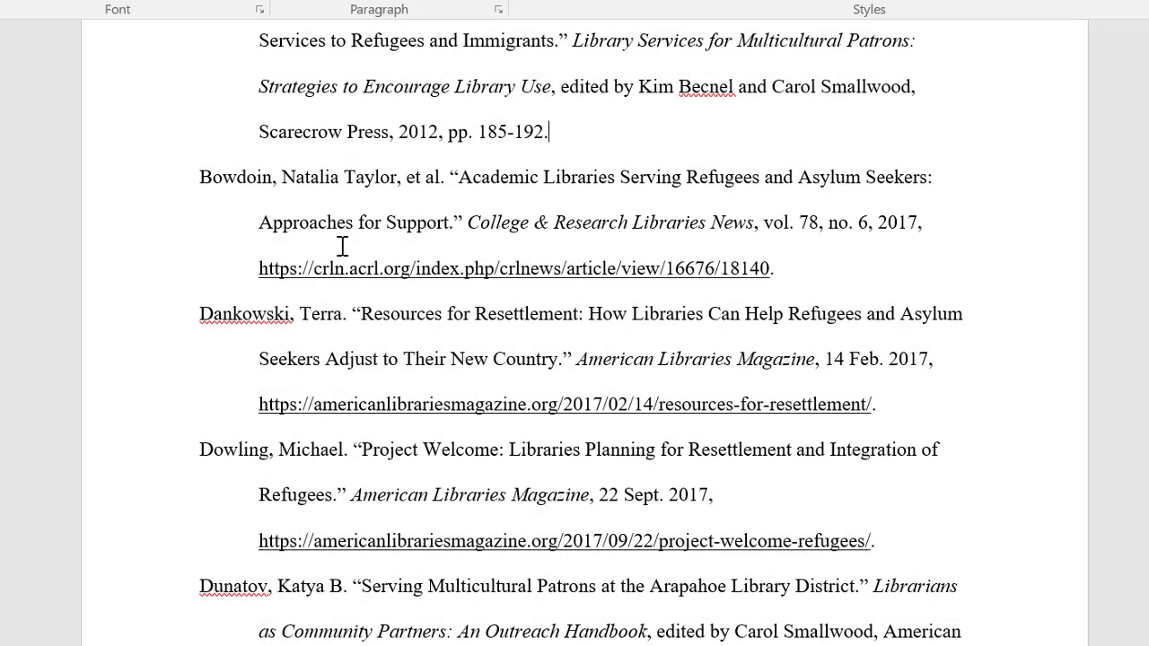
scroll(342, 245, up, 3)
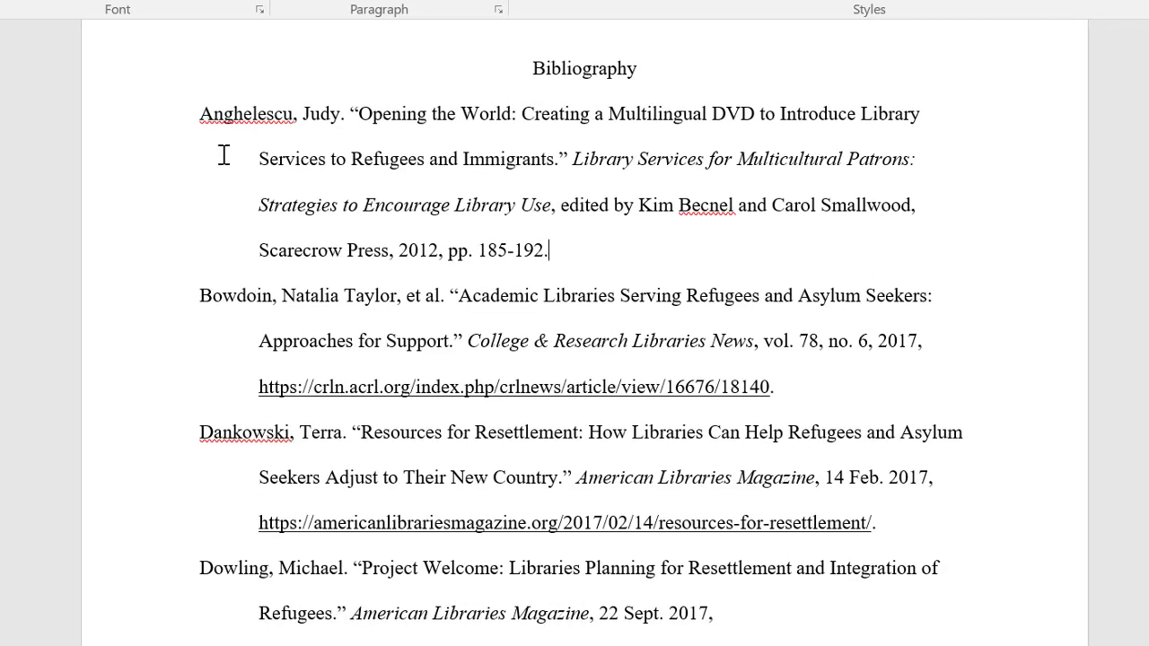
scroll(207, 443, down, 4)
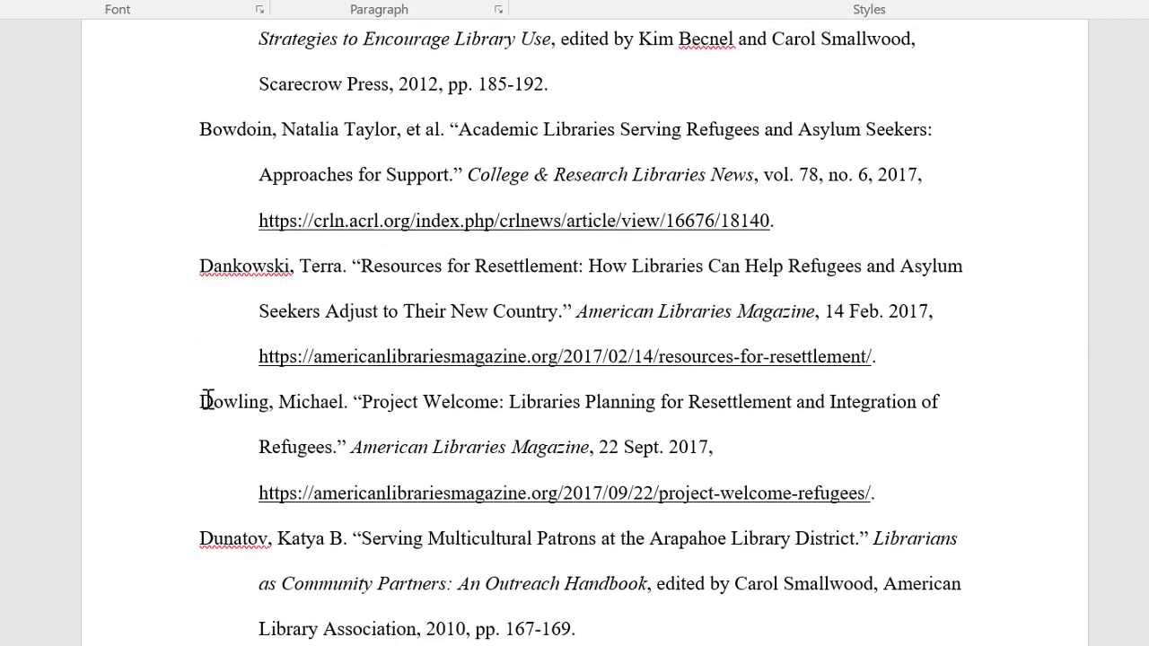
scroll(207, 401, down, 12)
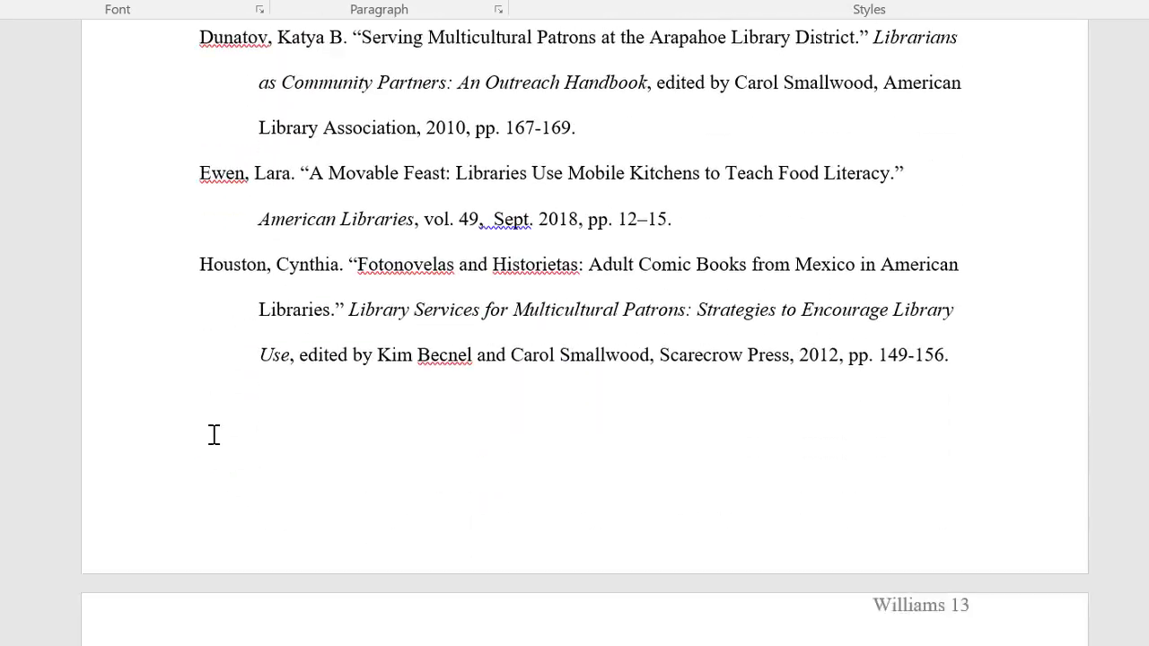
scroll(213, 434, down, 18)
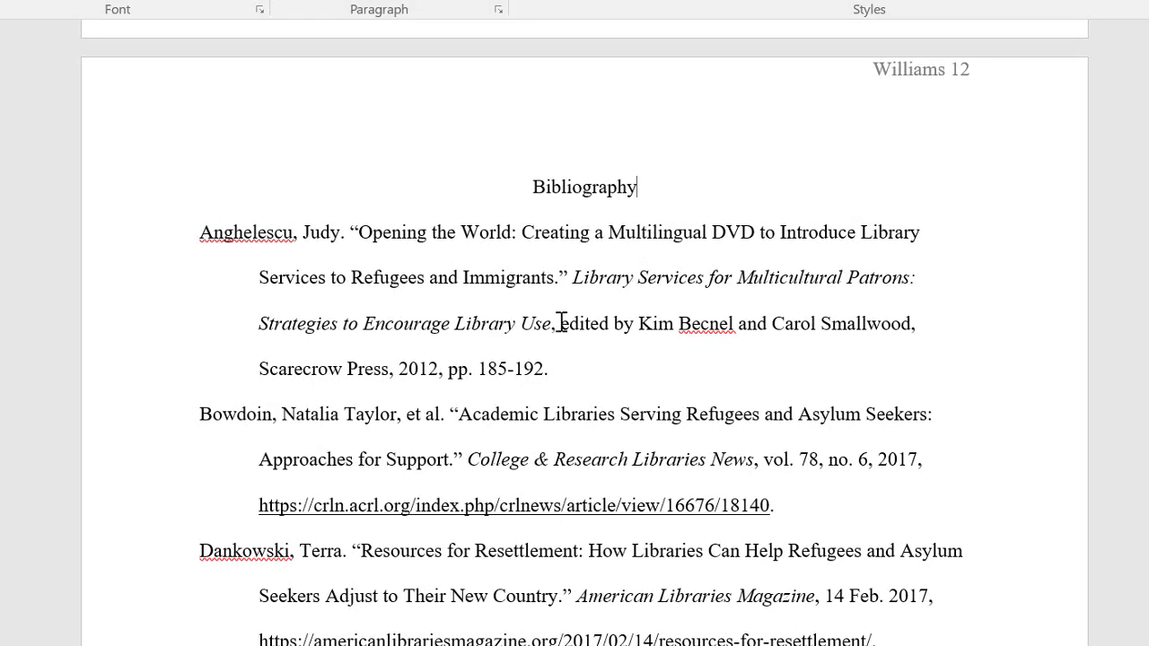
scroll(539, 319, down, 1)
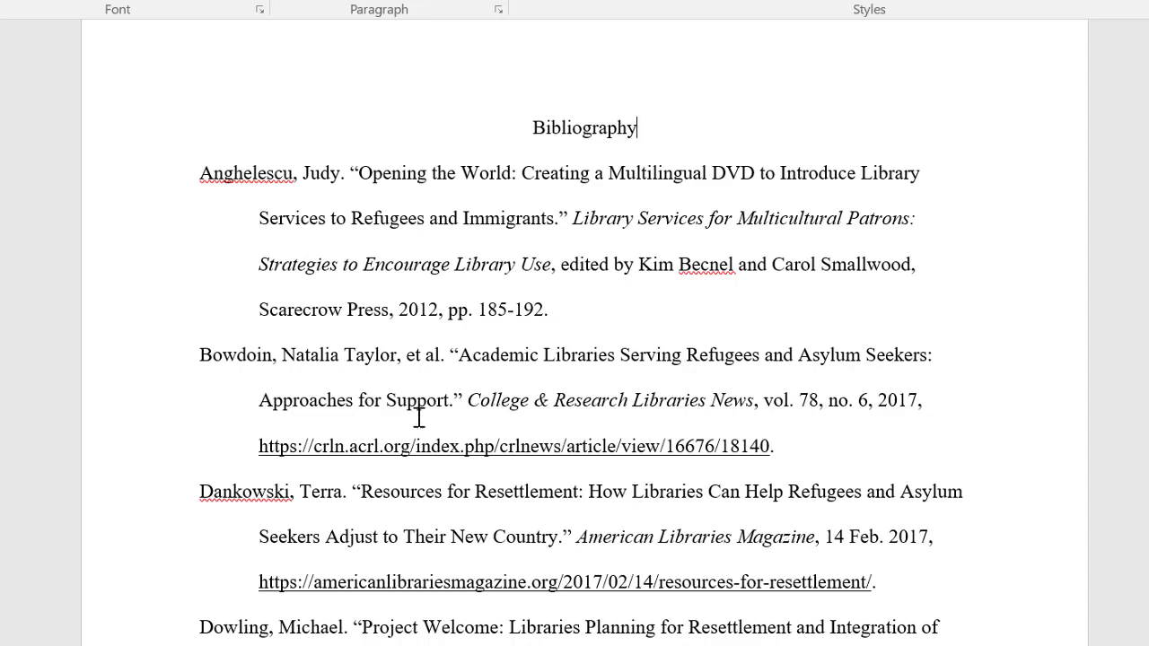
scroll(558, 296, down, 2)
scroll(558, 296, down, 1)
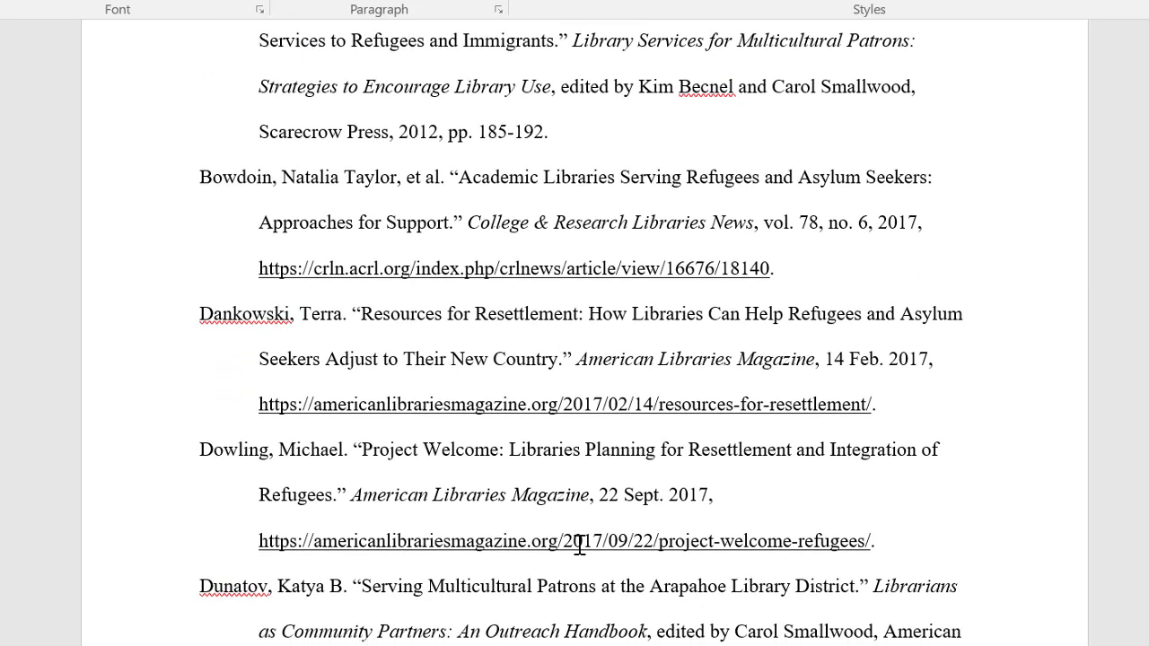
scroll(608, 573, down, 1)
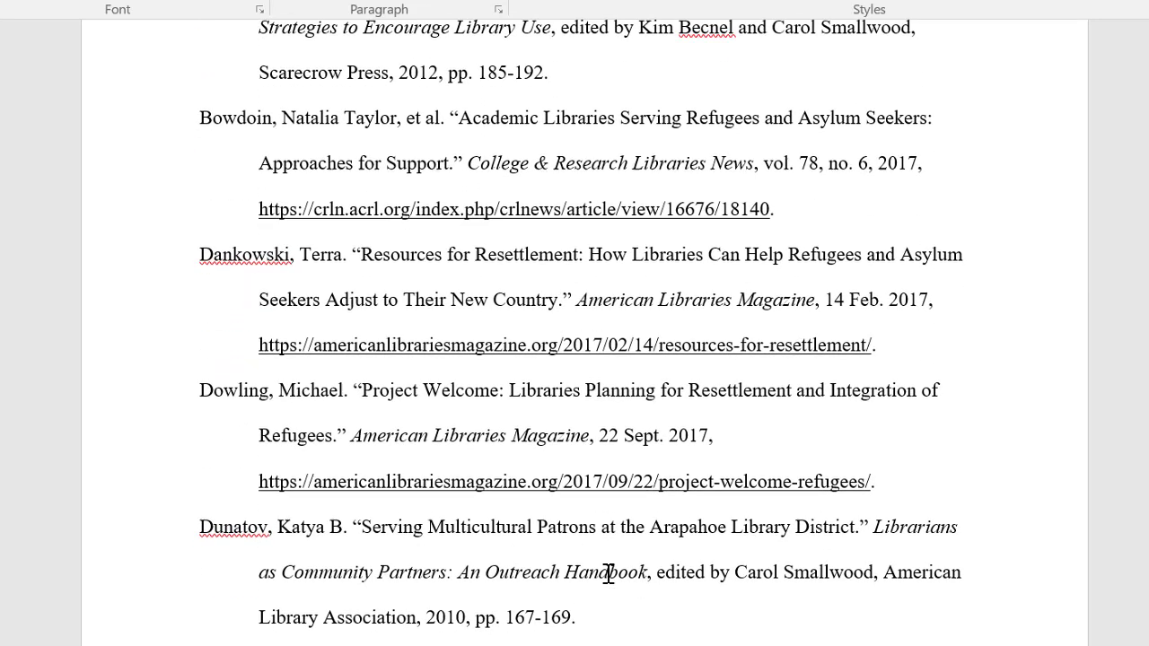
scroll(608, 572, down, 2)
scroll(608, 573, down, 4)
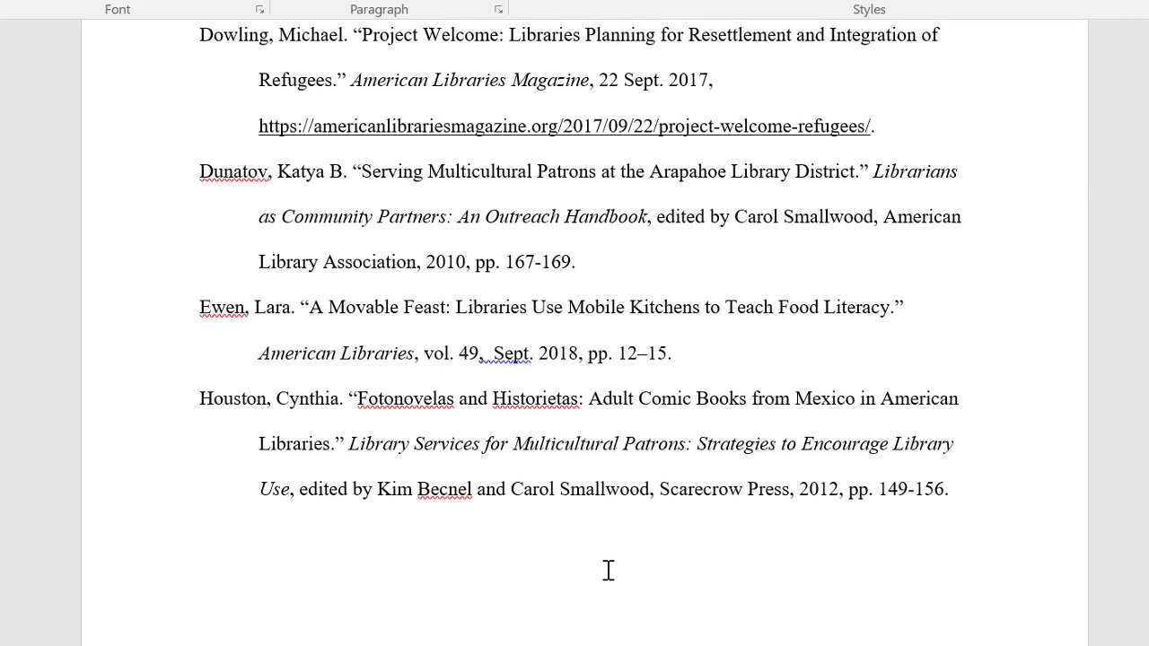
scroll(611, 547, up, 10)
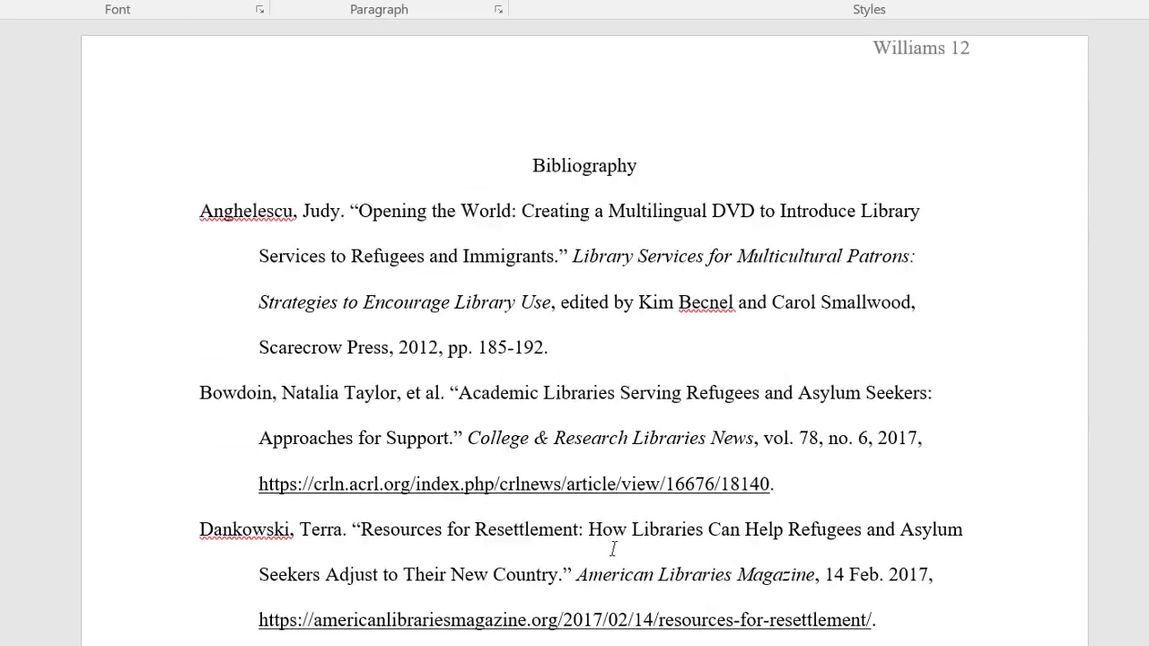
scroll(613, 548, up, 1)
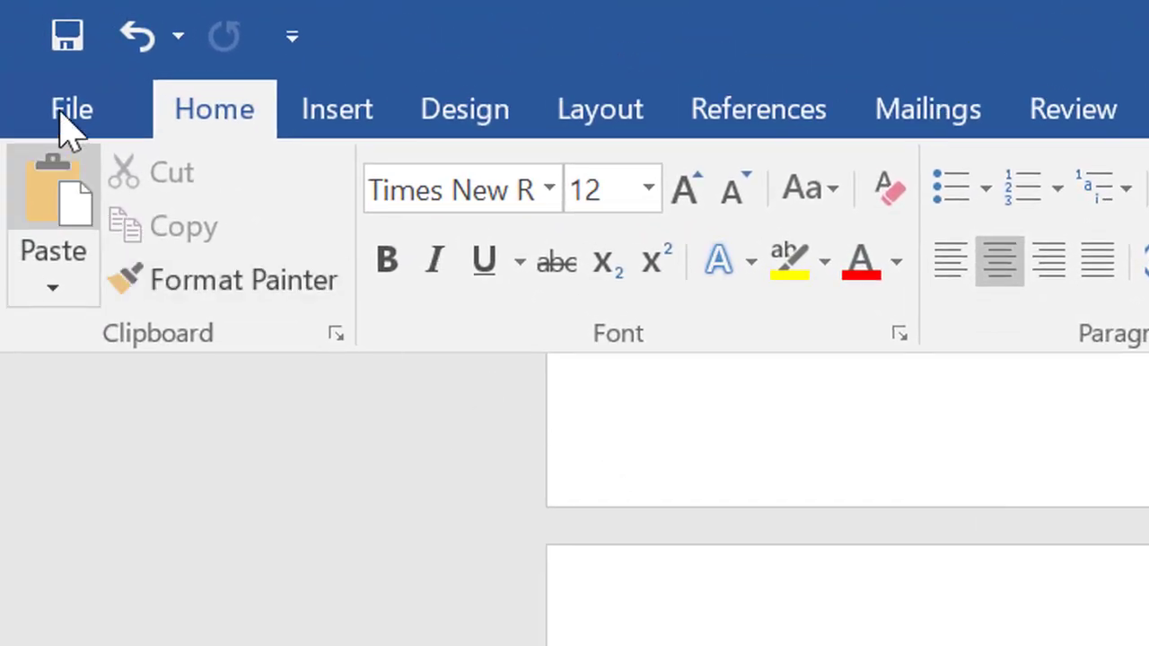
Save Sample Paper.docx.
click(67, 61)
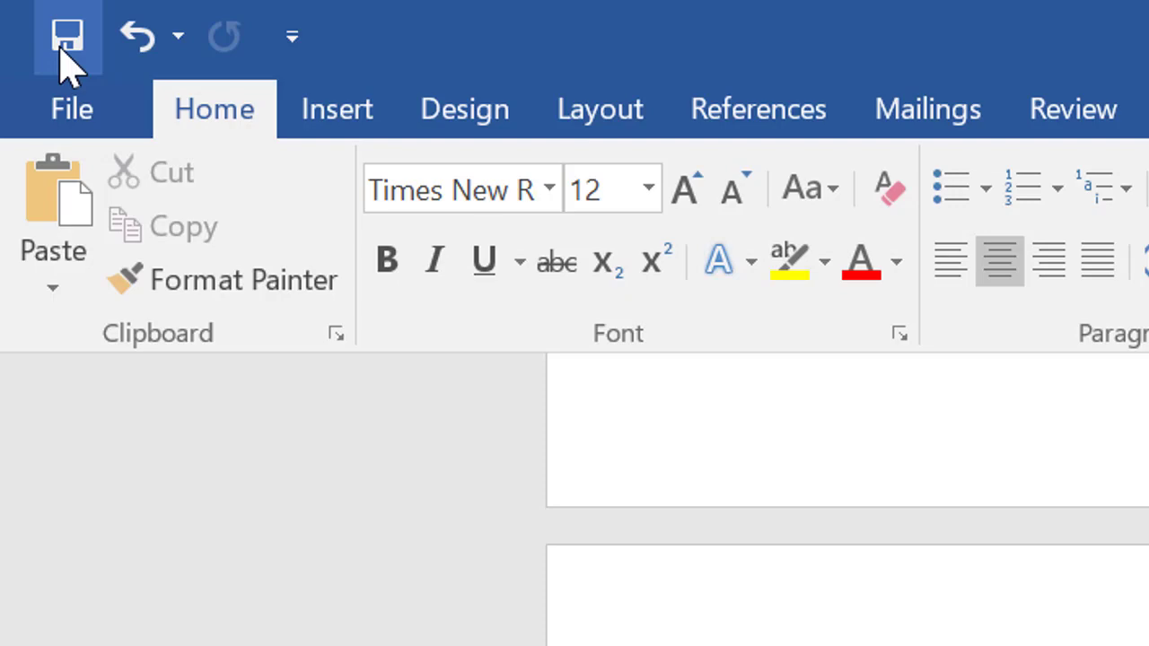